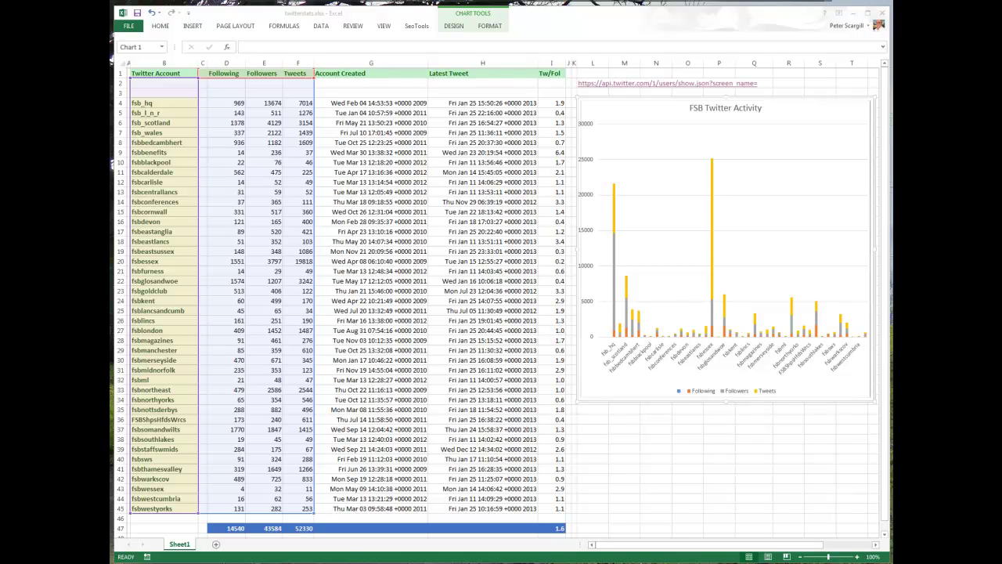
# Switch to the browser, skim the SeoTools for Excel overview page and open its download page.
pyautogui.hotkey('alt', 'Tab')
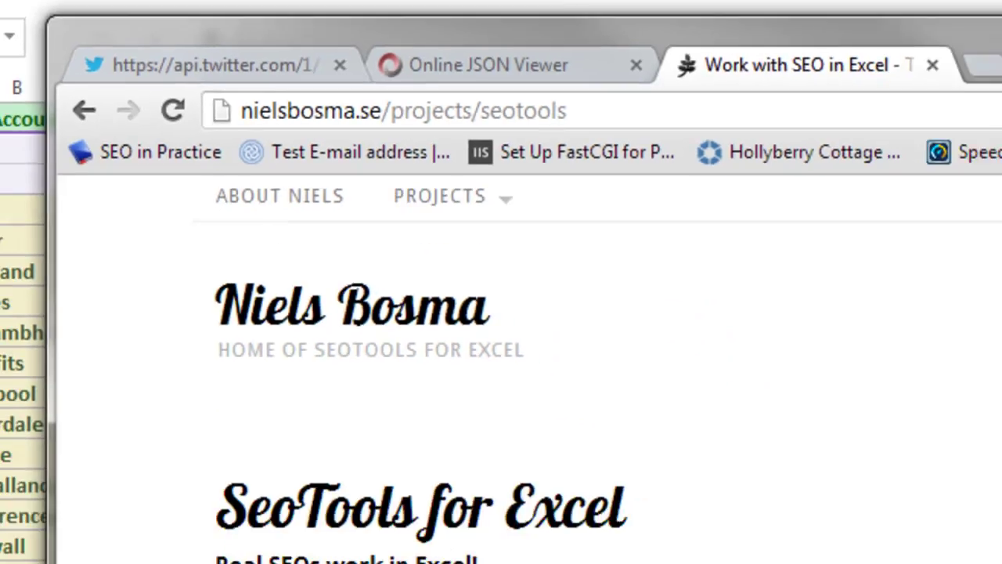
pyautogui.scroll(-5, 501, 281)
pyautogui.scroll(-1, 383, 313)
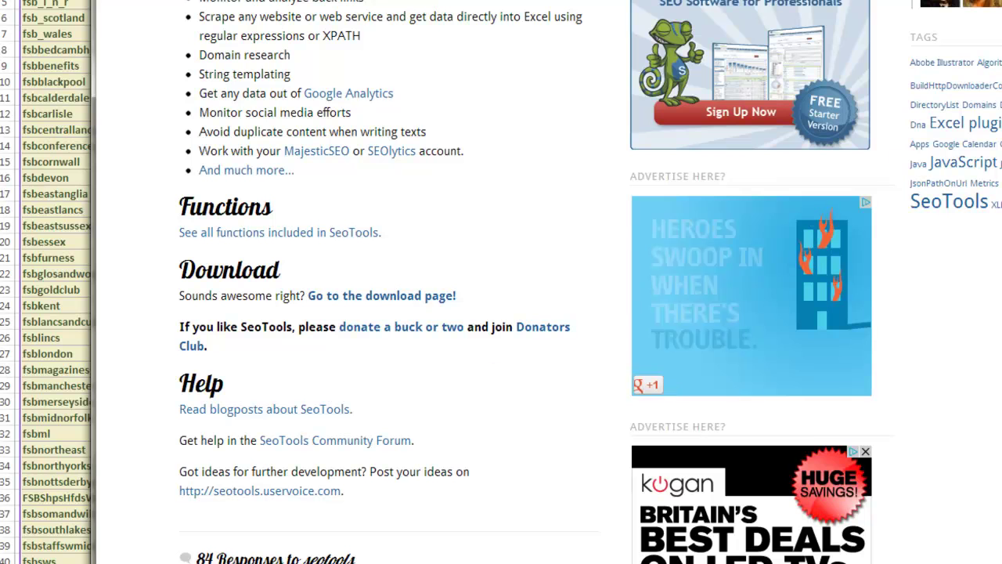
pyautogui.scroll(3, 501, 282)
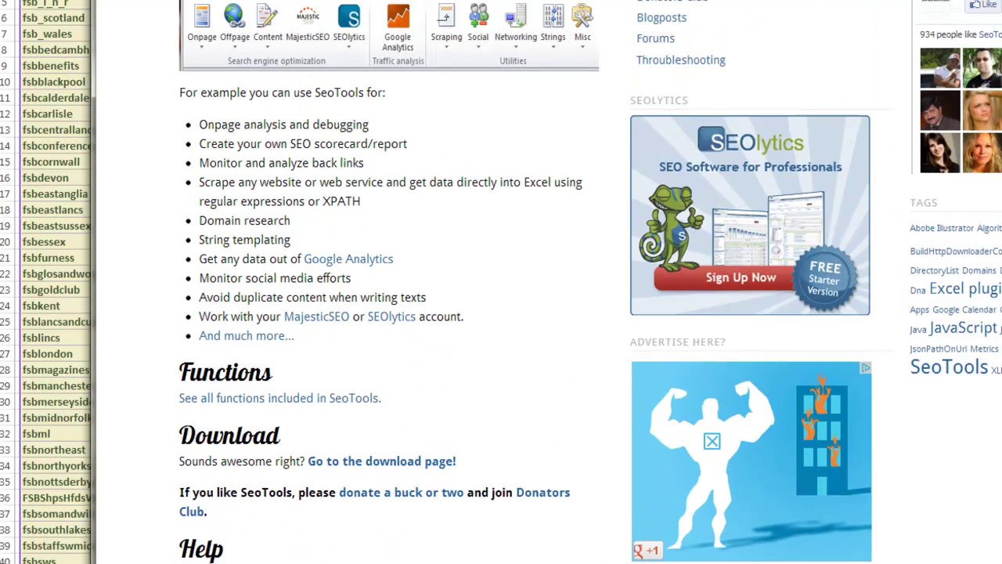
pyautogui.scroll(-3, 501, 282)
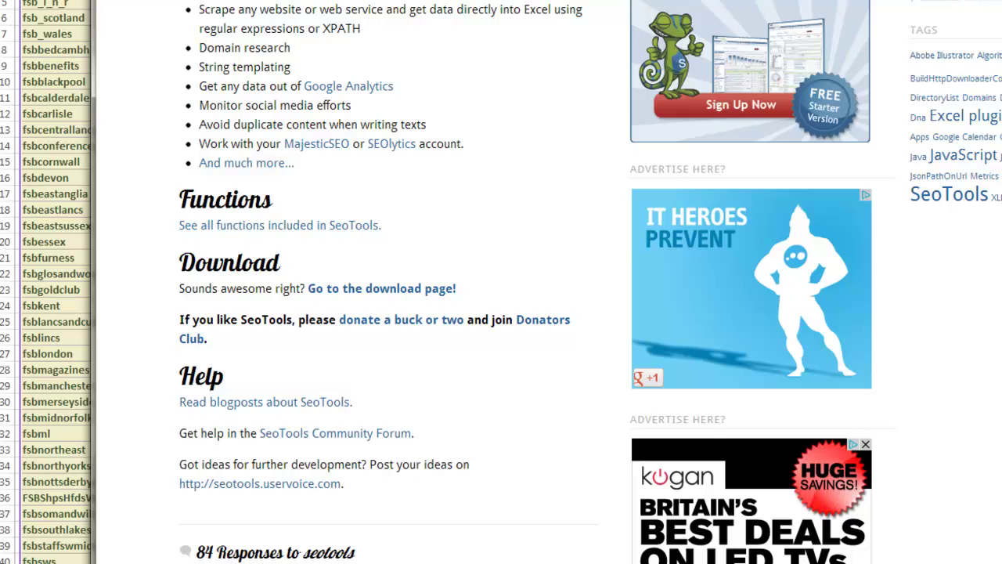
pyautogui.click(357, 292)
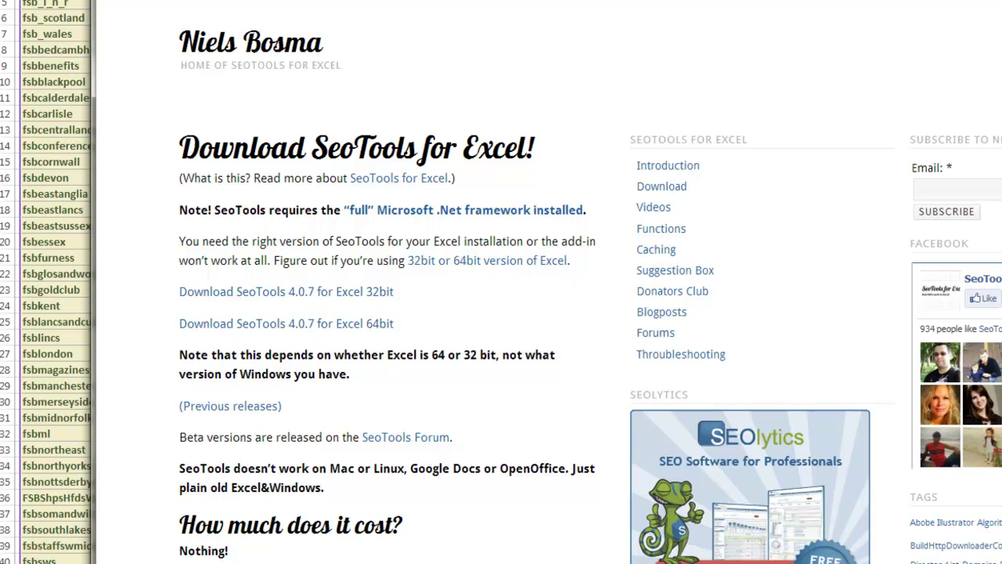
# Read the SeoTools installation instructions for the on-demand and permanent methods on the download page.
pyautogui.scroll(-10, 501, 290)
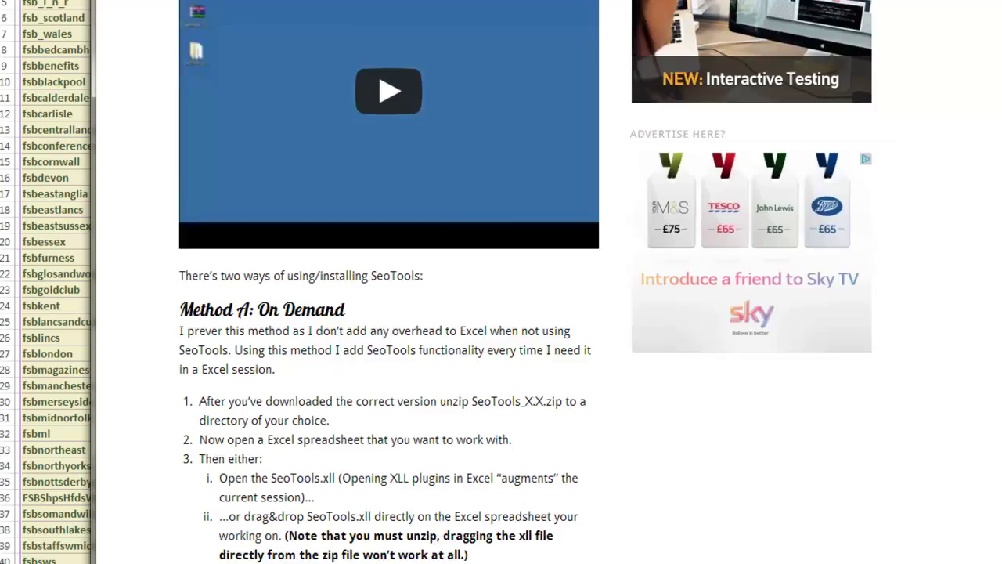
pyautogui.scroll(-9, 388, 282)
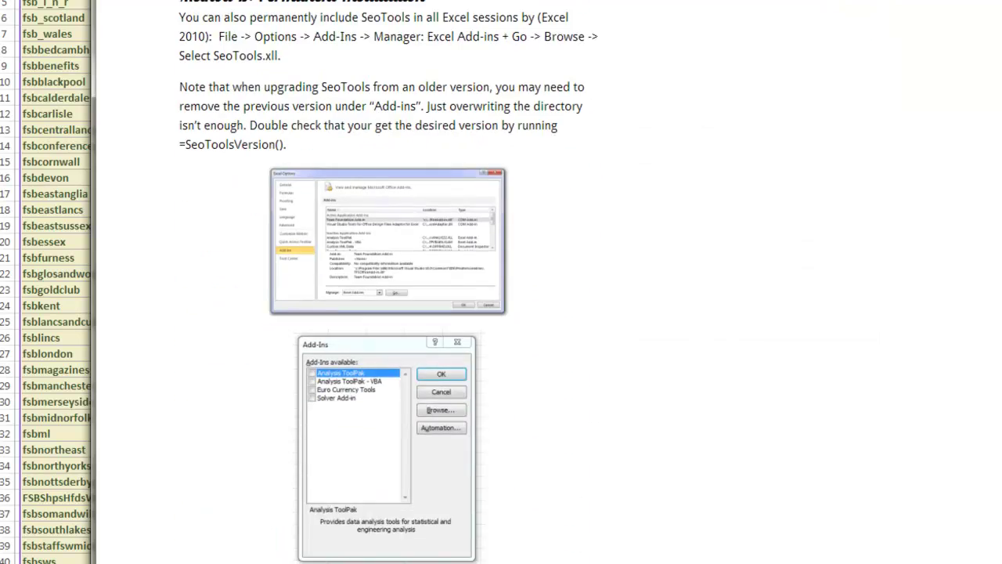
pyautogui.scroll(20, 388, 282)
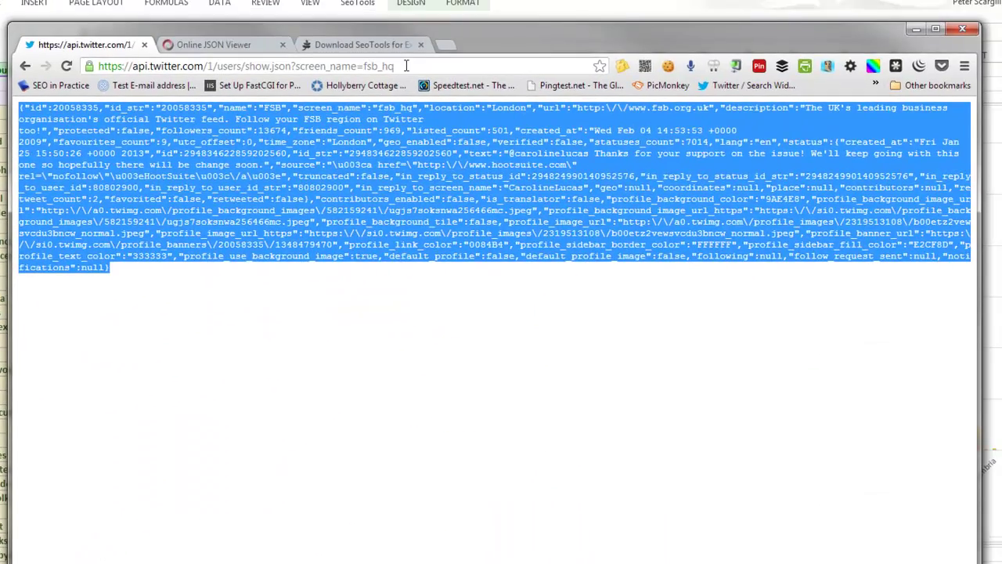
# Examine the Twitter API request URL, highlighting the base address up to show.json and the parameter screen_name=fsb_hq.
pyautogui.moveTo(414, 71); pyautogui.dragTo(86, 73)
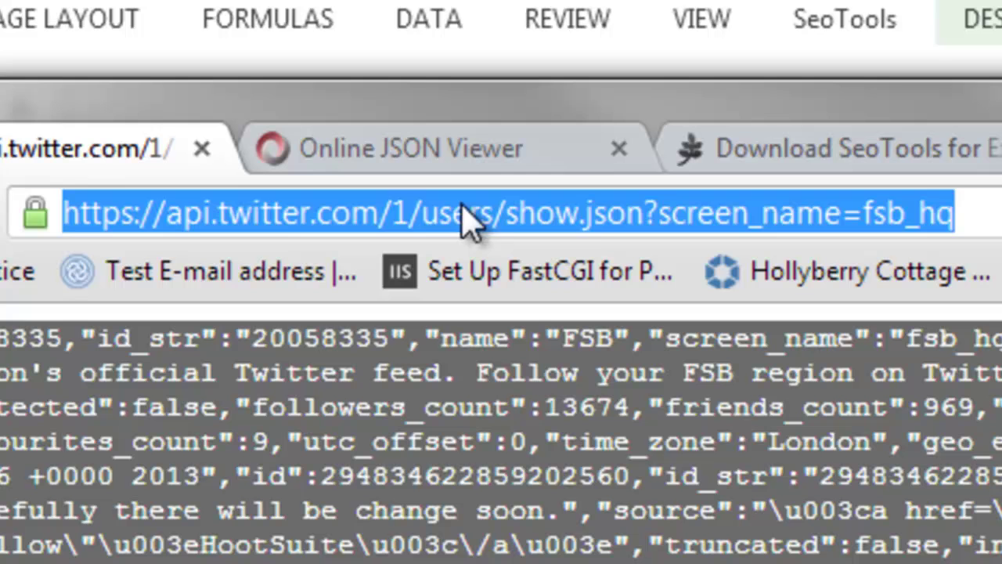
pyautogui.click(732, 215)
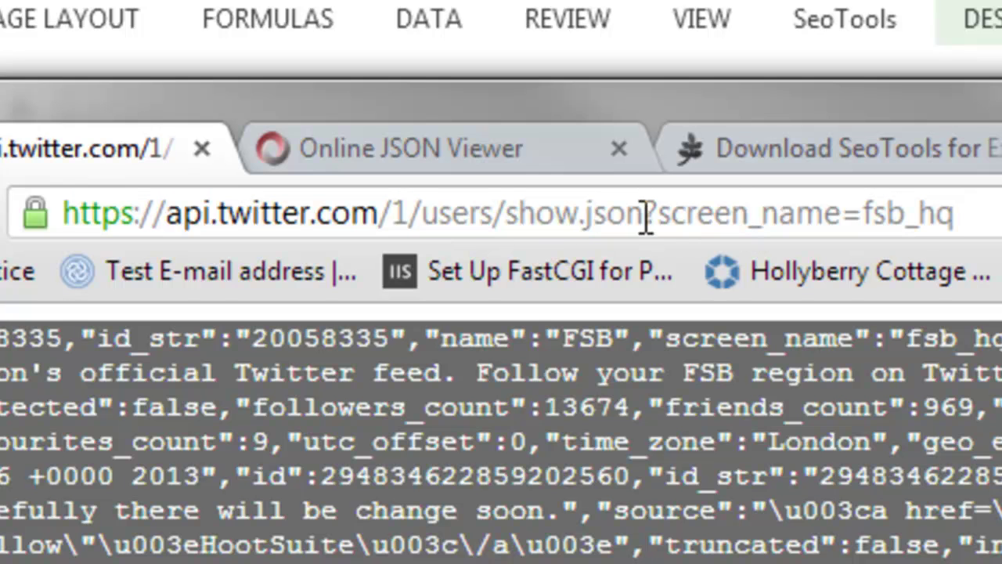
pyautogui.moveTo(643, 216); pyautogui.dragTo(57, 190)
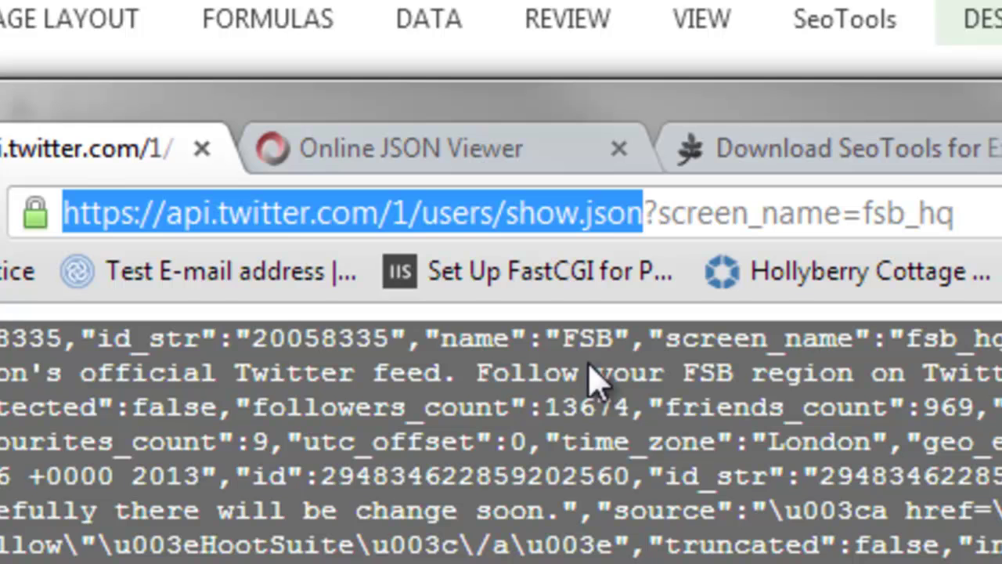
pyautogui.click(979, 213)
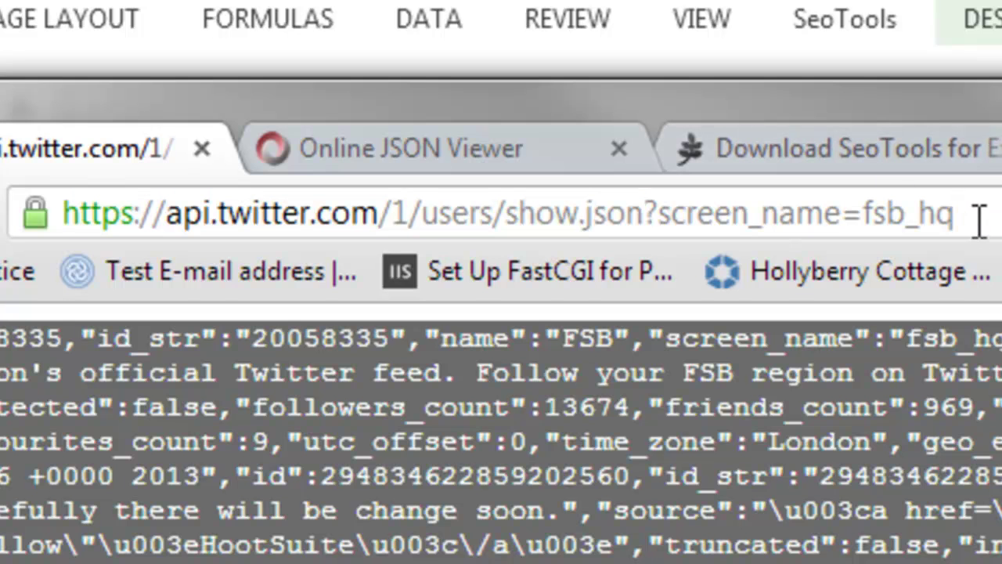
pyautogui.moveTo(979, 215); pyautogui.dragTo(662, 215)
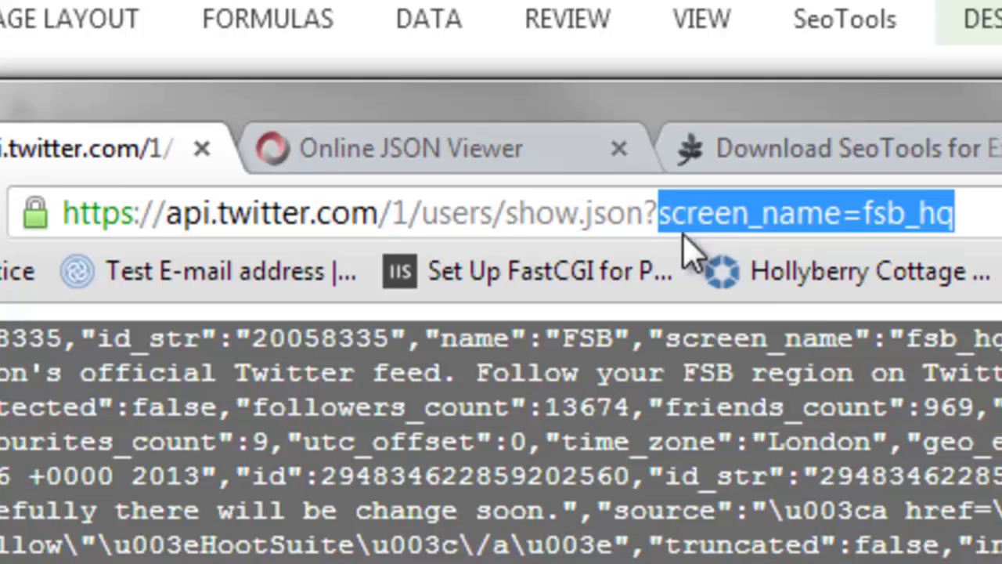
# Highlight the "screen_name":"fsb_hq" pair in the JSON response and examine the other returned fields.
pyautogui.click(957, 383)
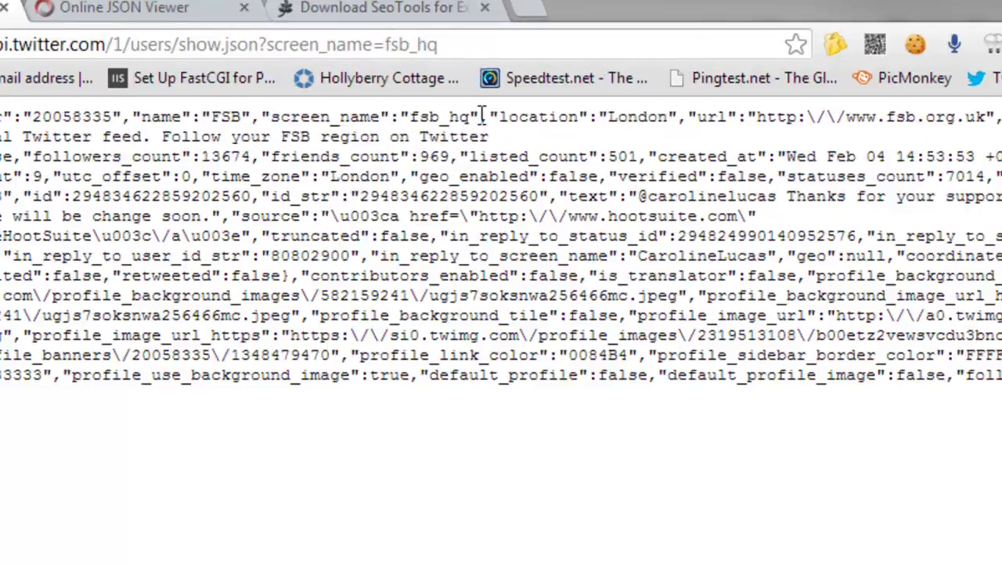
pyautogui.moveTo(423, 96); pyautogui.dragTo(412, 93)
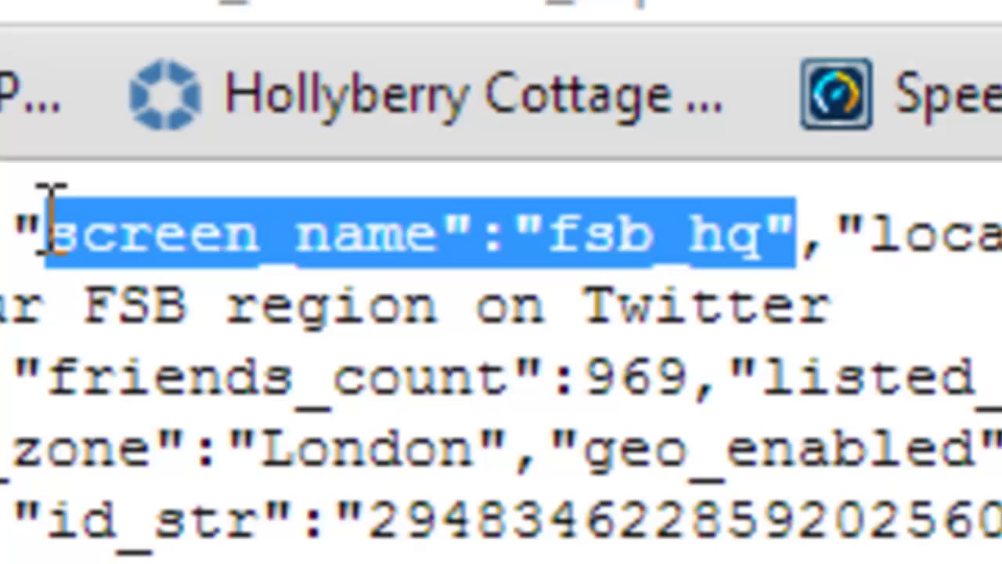
pyautogui.moveTo(50, 219); pyautogui.dragTo(18, 198)
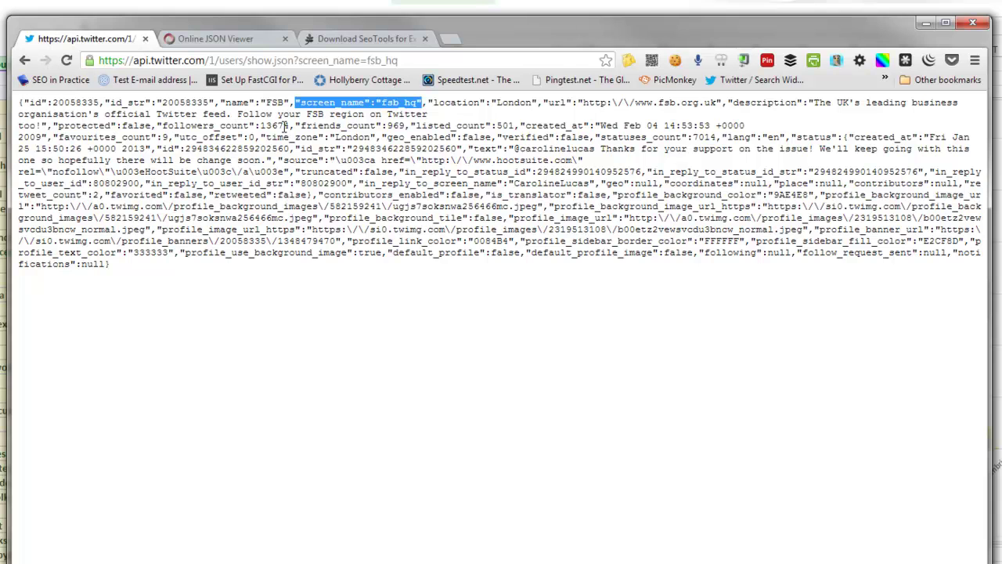
pyautogui.click(406, 170)
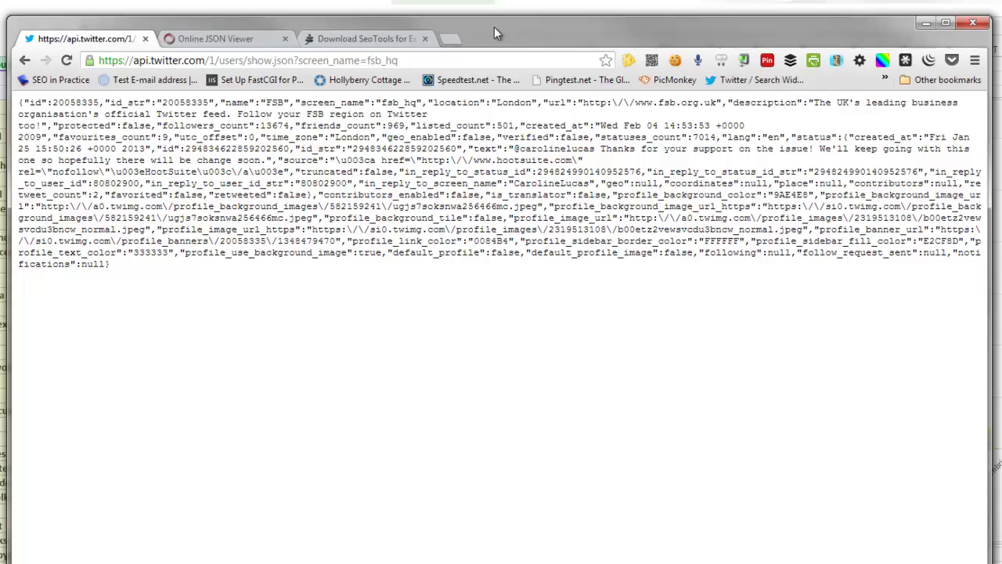
# Return to the twitterstats workbook and inspect the Following formula in D4, highlighting its URL argument $L$2& B4, and the account names in column B.
pyautogui.moveTo(497, 30); pyautogui.dragTo(0, 35)
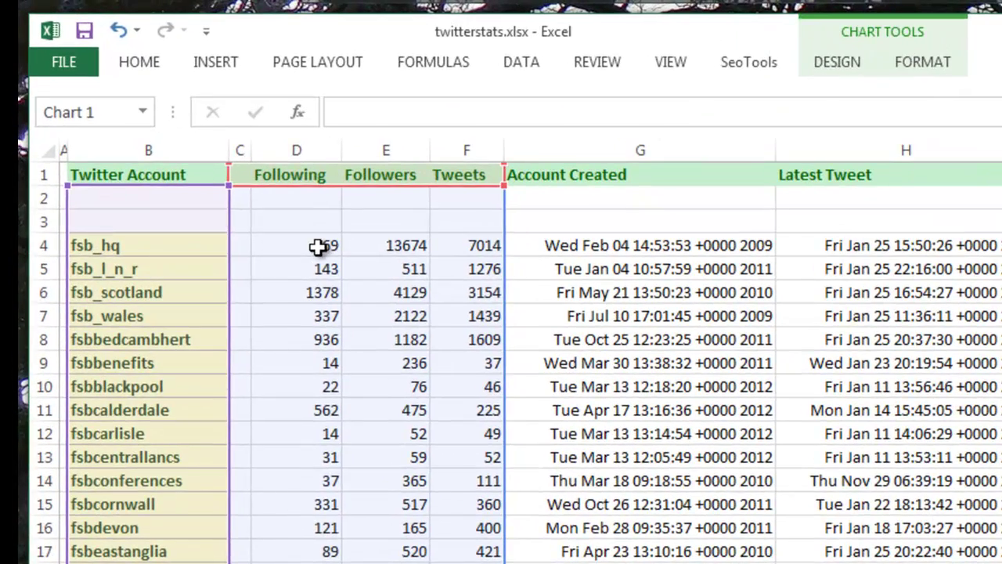
pyautogui.click(192, 152)
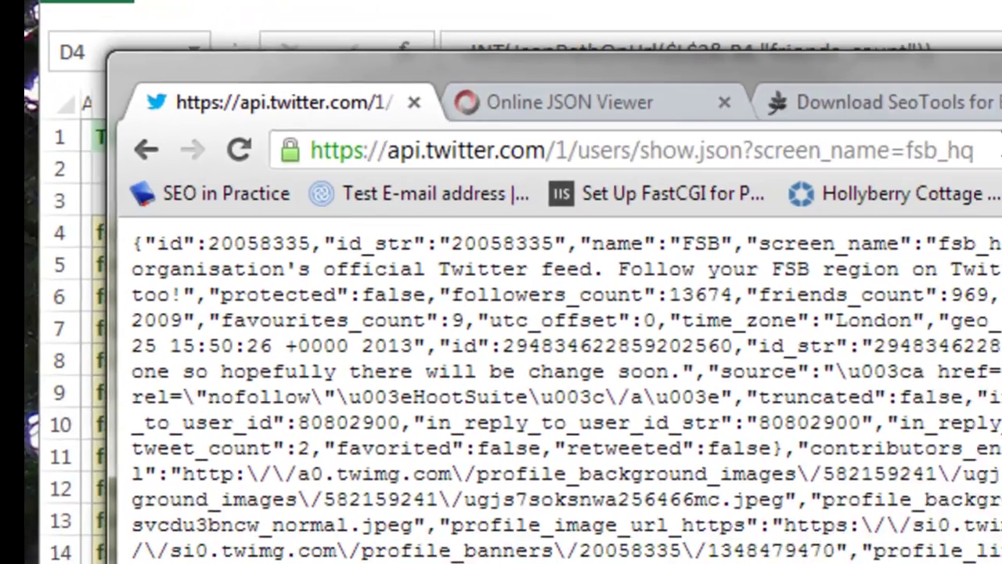
pyautogui.moveTo(885, 136); pyautogui.dragTo(244, 129)
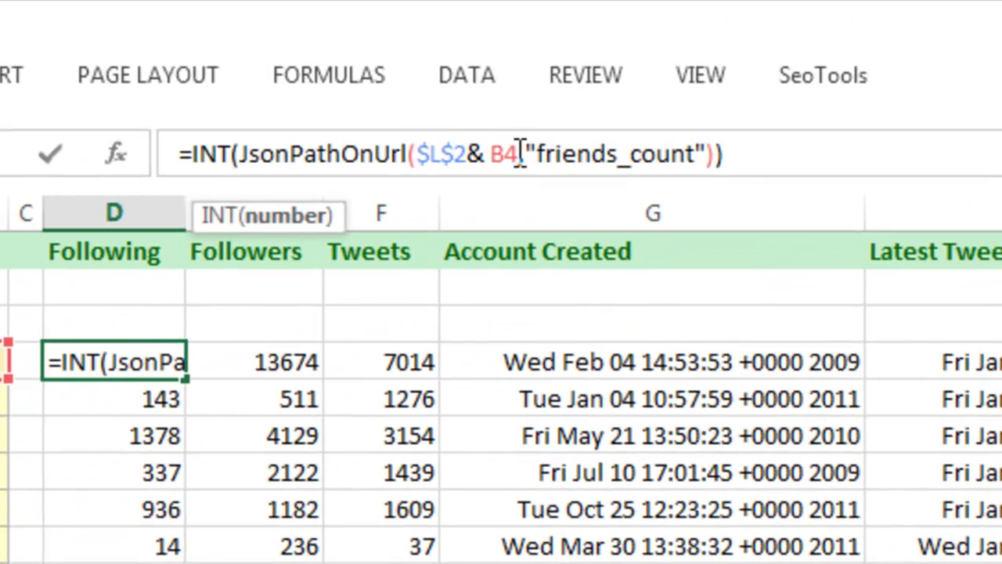
pyautogui.moveTo(520, 154); pyautogui.dragTo(407, 153)
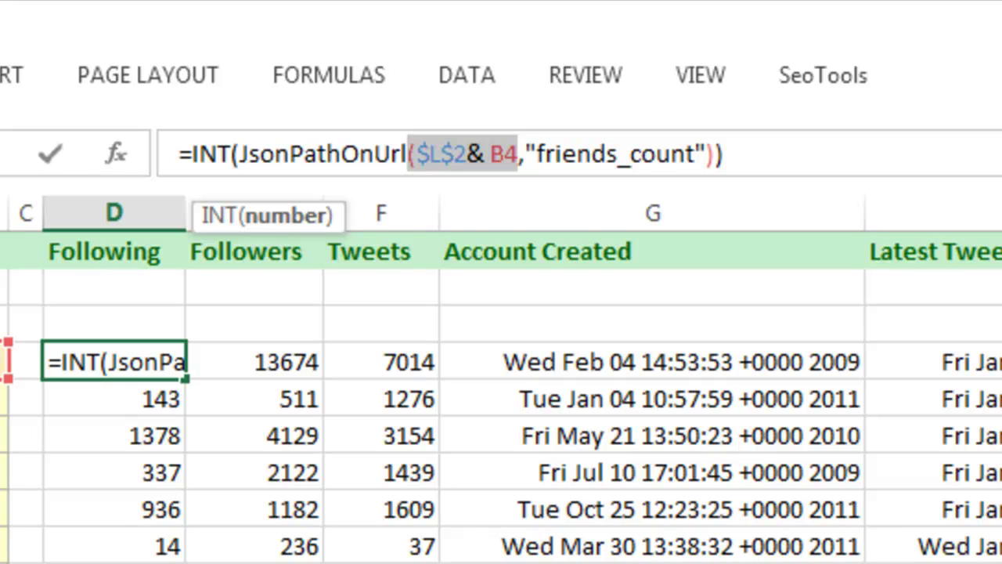
pyautogui.click(4, 398)
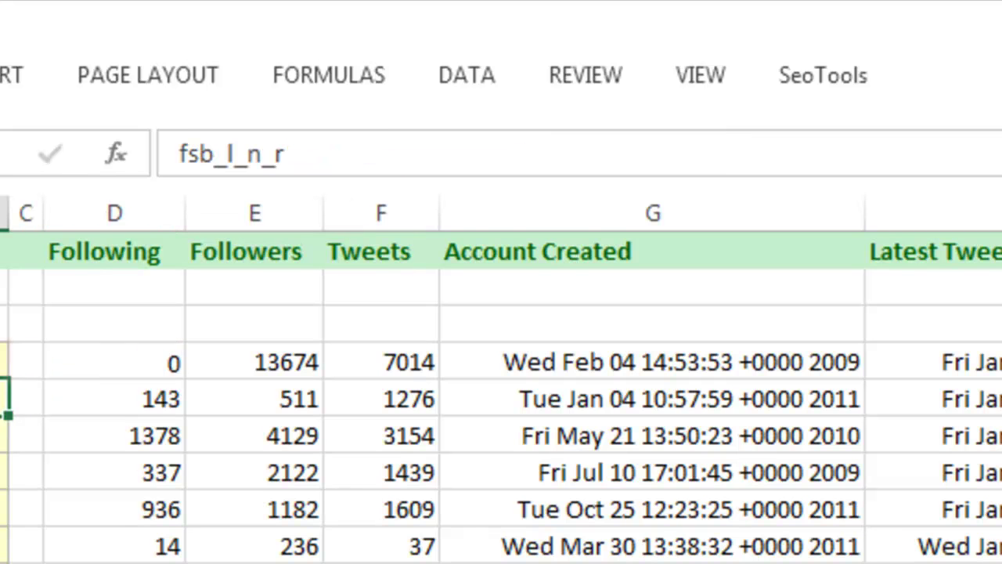
pyautogui.press('Down')
pyautogui.press('Down')
pyautogui.press('Down')
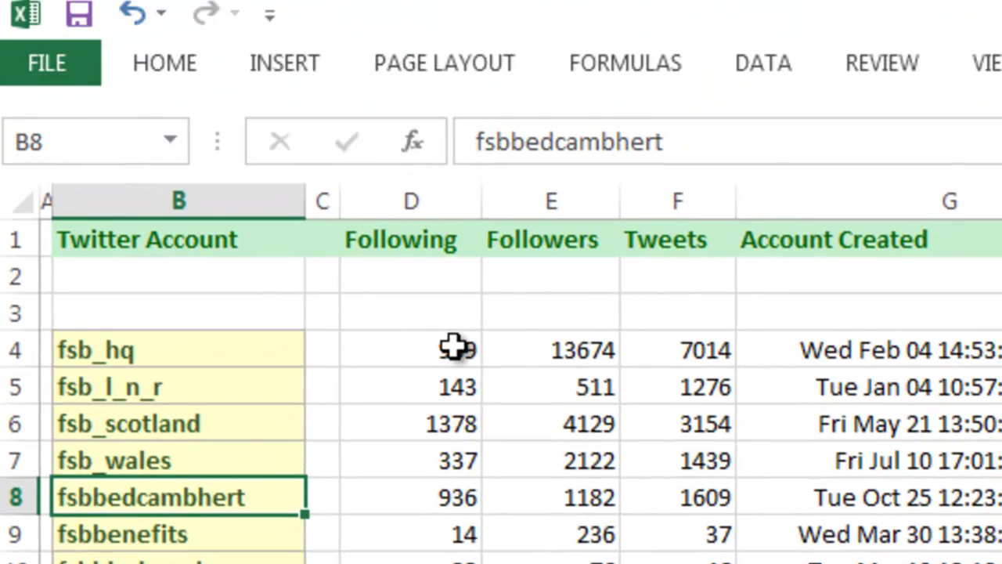
# Inspect the "friends_count" argument in the Following formula in D4, discarding any accidental edit.
pyautogui.click(454, 346)
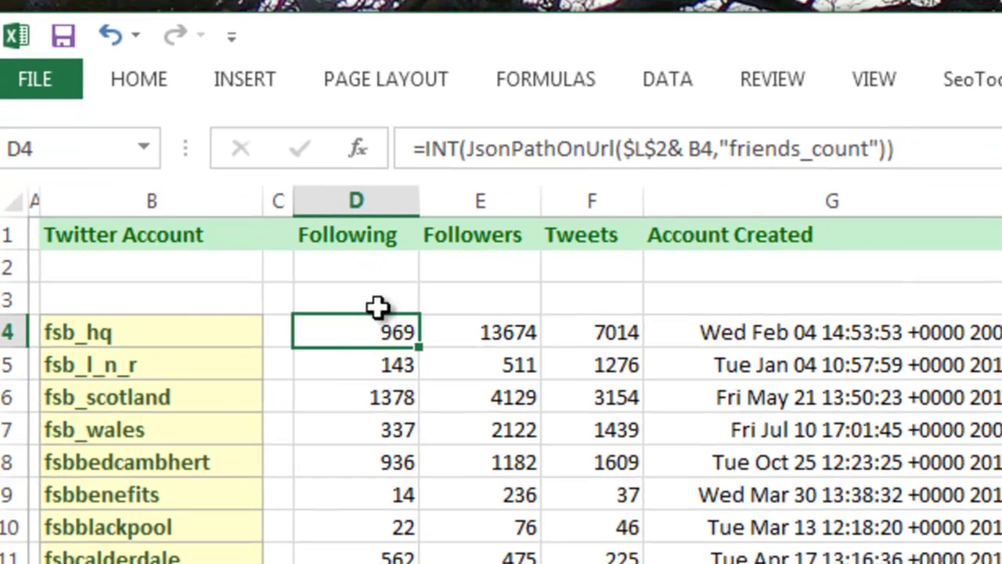
pyautogui.click(871, 149)
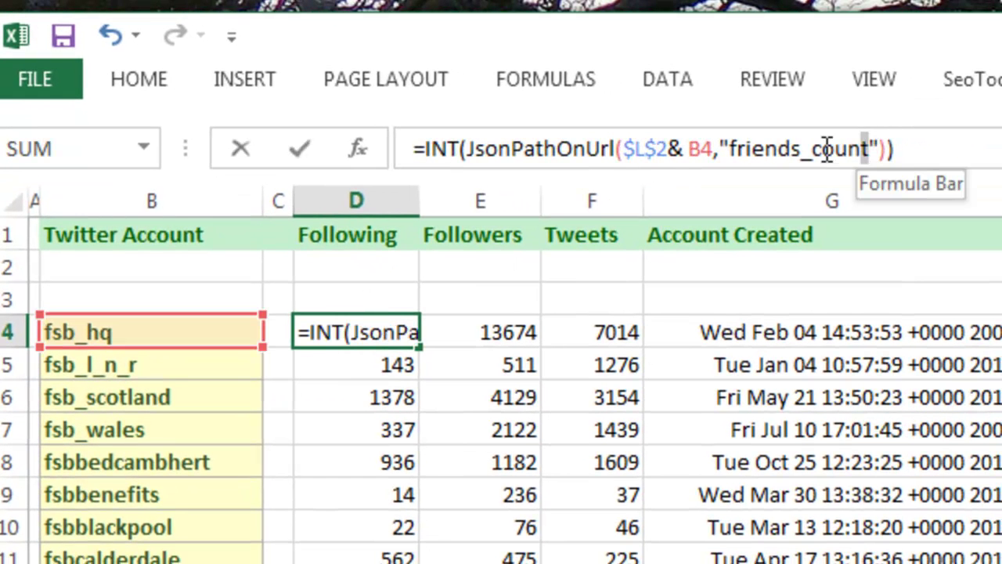
pyautogui.moveTo(869, 149); pyautogui.dragTo(719, 149)
pyautogui.click(460, 327)
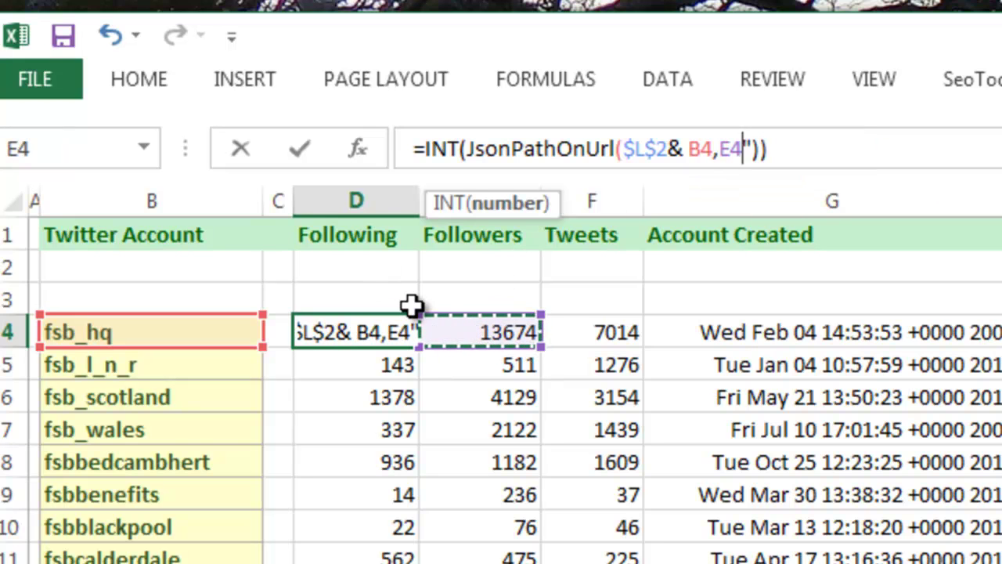
pyautogui.press('Escape')
# Inspect the row 4 formulas for Followers, Tweets and Account Created, comparing the JSON field name each one requests.
pyautogui.click(521, 335)
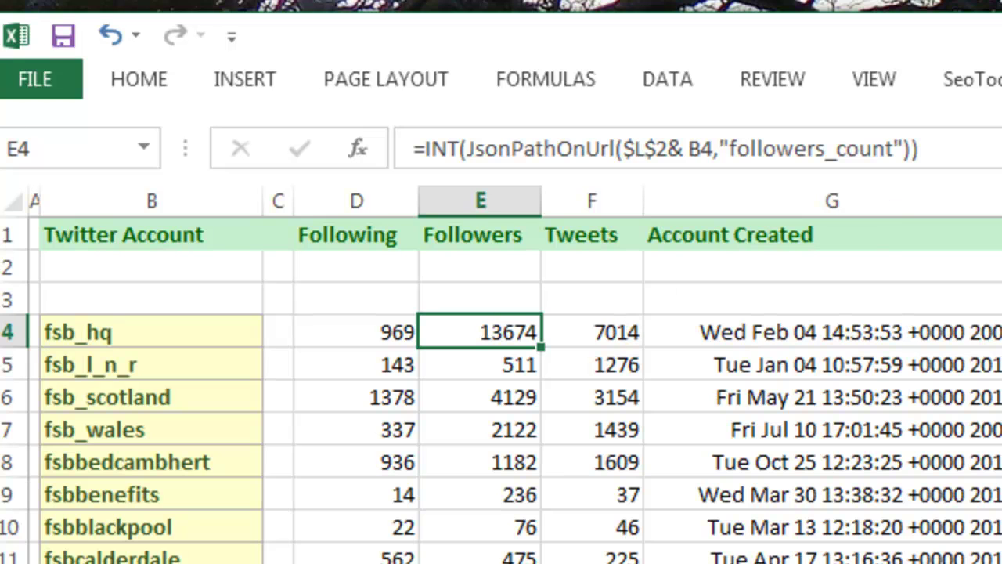
pyautogui.press('F2')
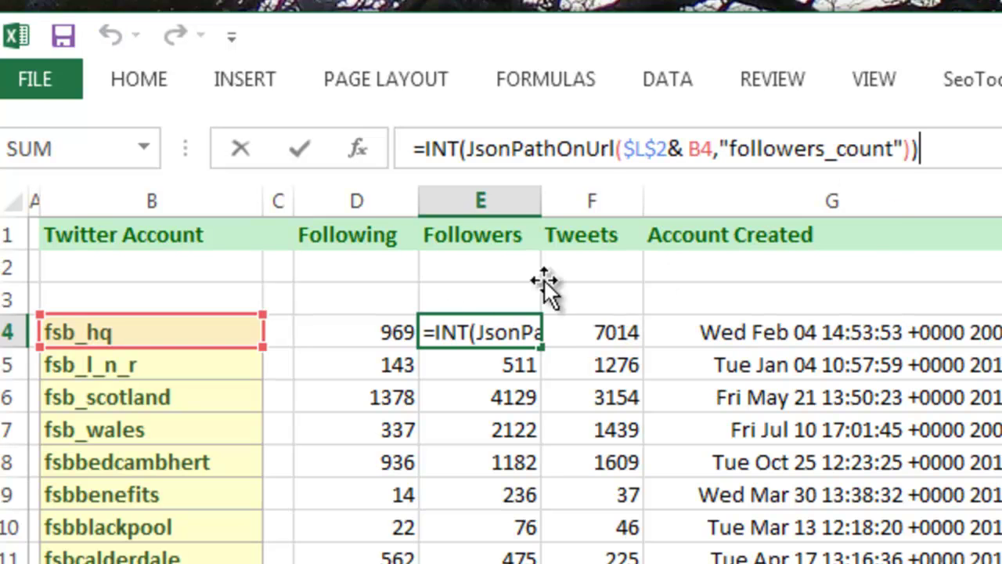
pyautogui.hotkey('ctrl', 'Return')
pyautogui.click(587, 333)
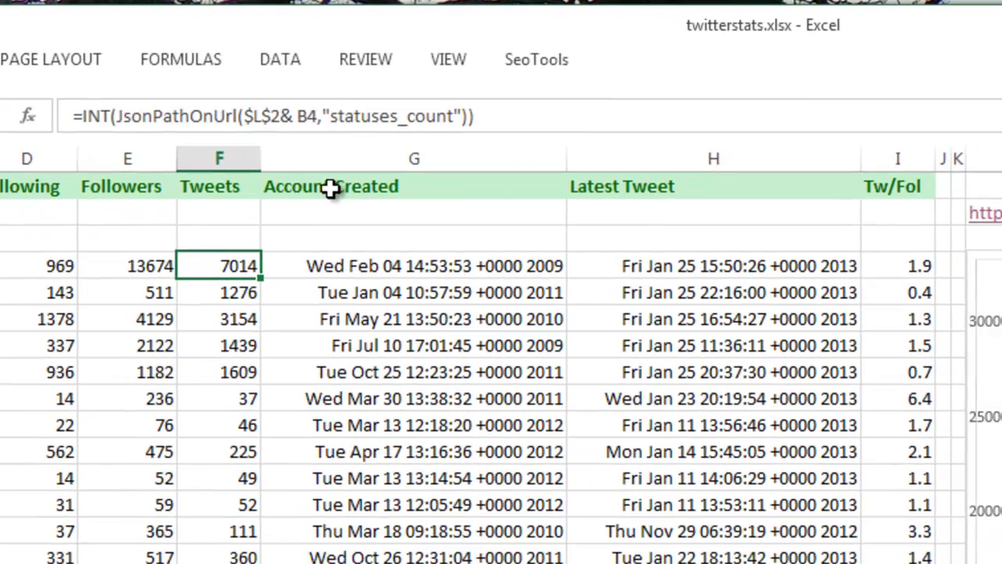
pyautogui.click(731, 239)
pyautogui.click(345, 270)
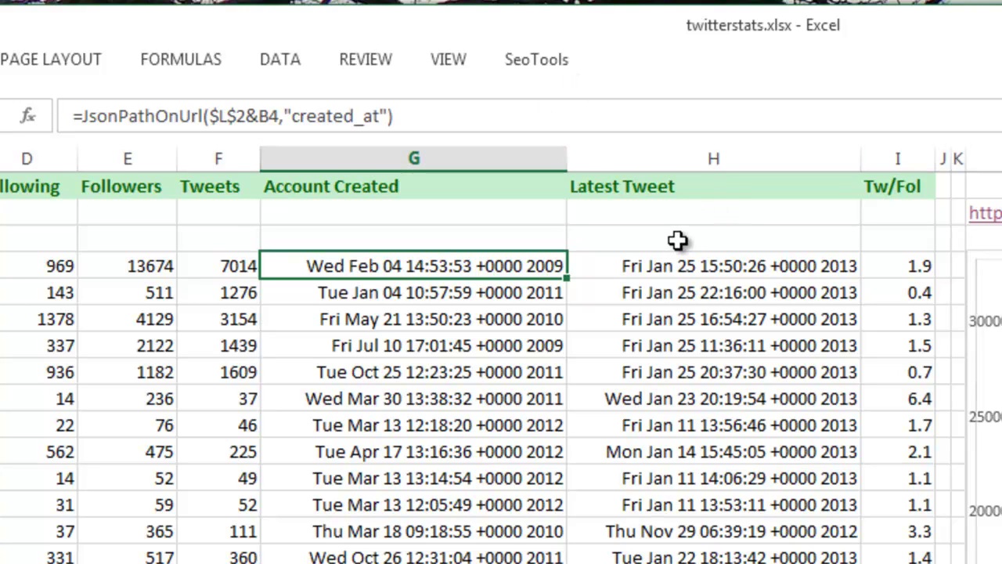
# Inspect the Latest Tweet formula in H4 and highlight the $ that starts its "$status..created_at" path.
pyautogui.click(696, 193)
pyautogui.click(692, 266)
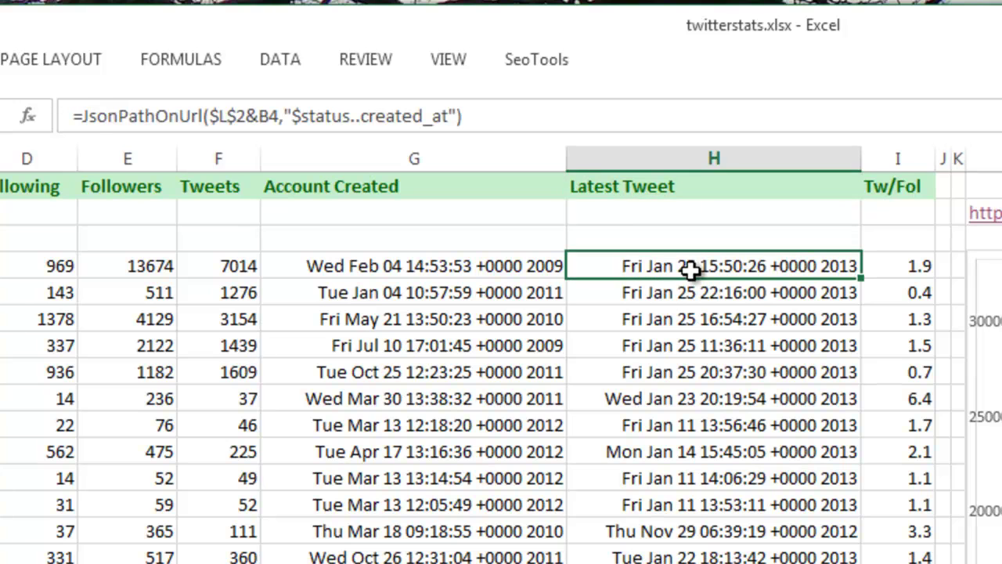
pyautogui.click(301, 116)
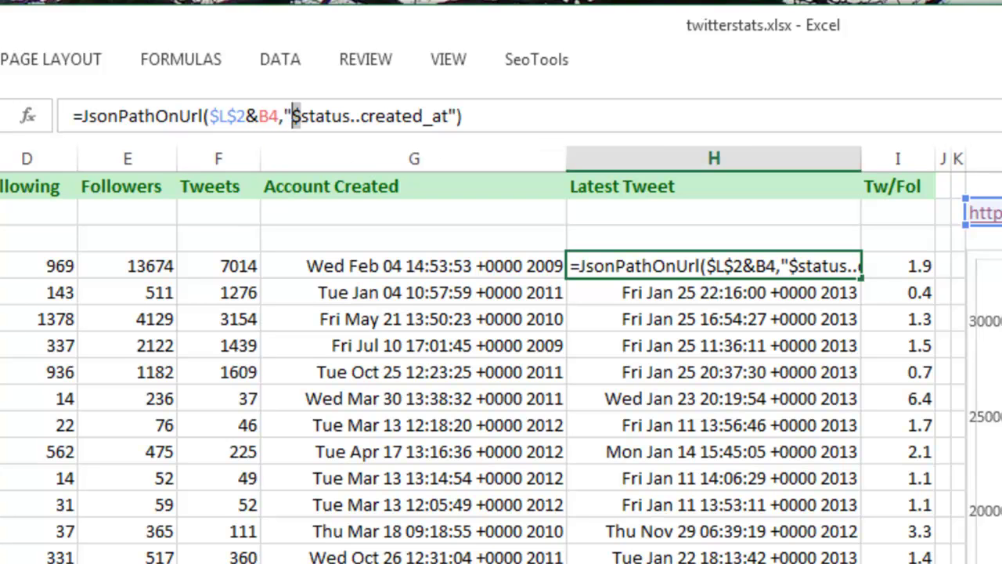
# Switch to the browser and show the Twitter API JSON response for fsb_hq.
pyautogui.hotkey('alt', 'Tab')
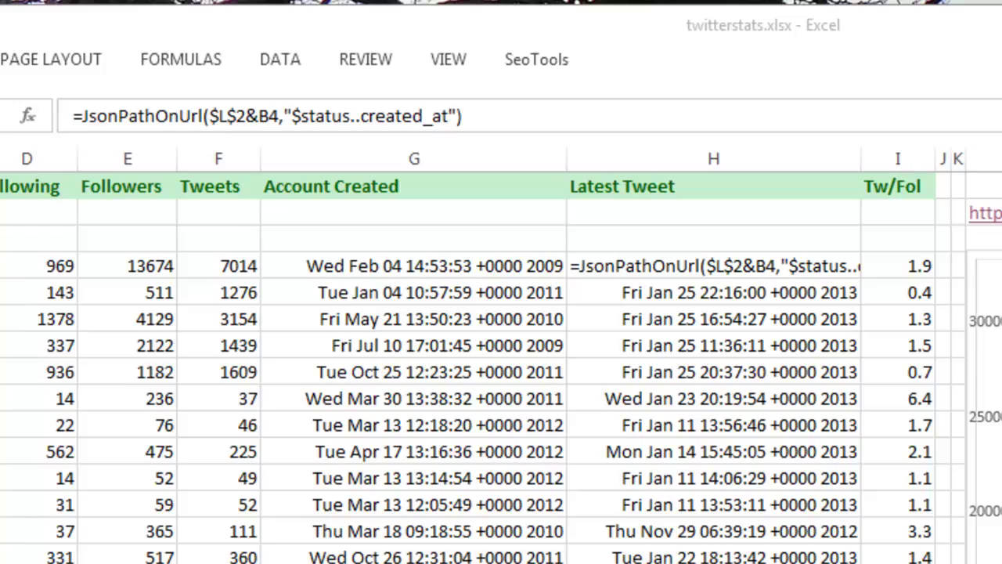
pyautogui.moveTo(618, 562); pyautogui.dragTo(554, 64)
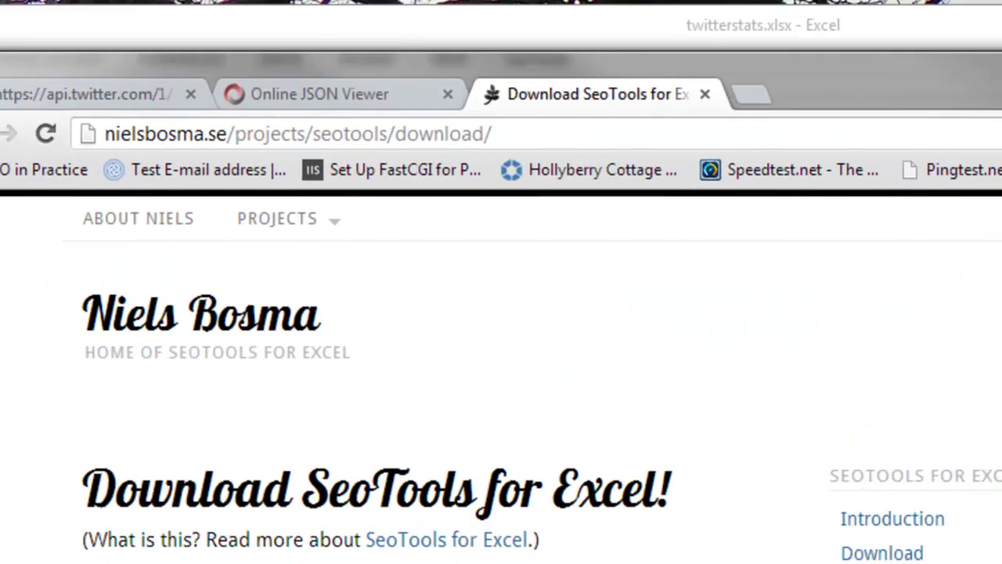
pyautogui.click(80, 91)
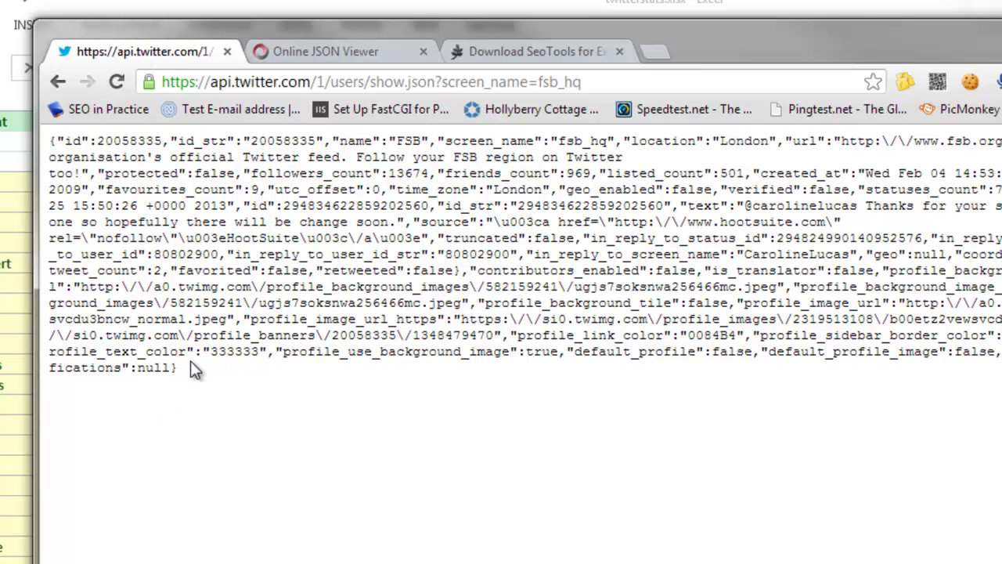
# Select the fsb_hq JSON response, check its raw text in the Online JSON Viewer and expand the status node in the tree.
pyautogui.moveTo(191, 365); pyautogui.dragTo(49, 114)
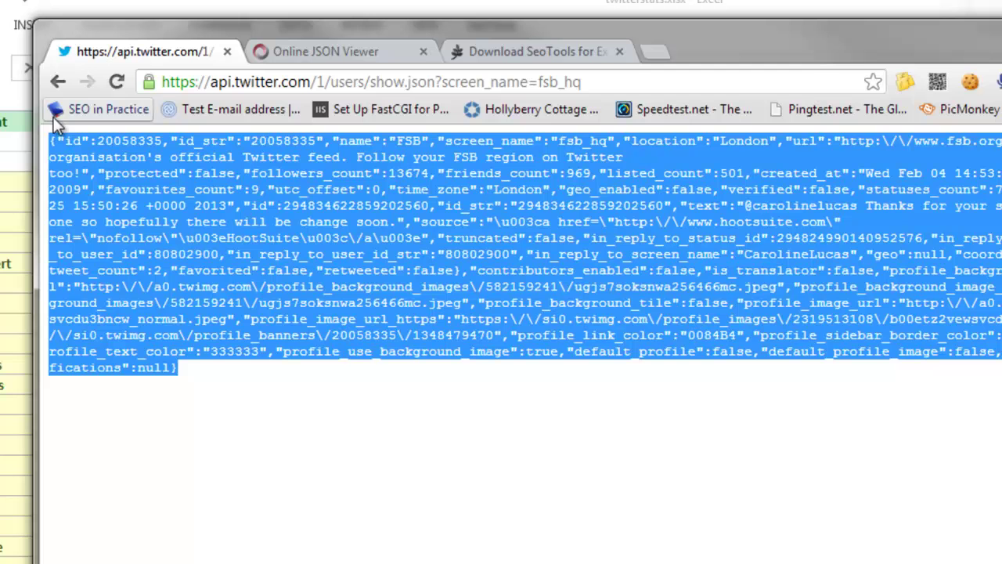
pyautogui.click(343, 48)
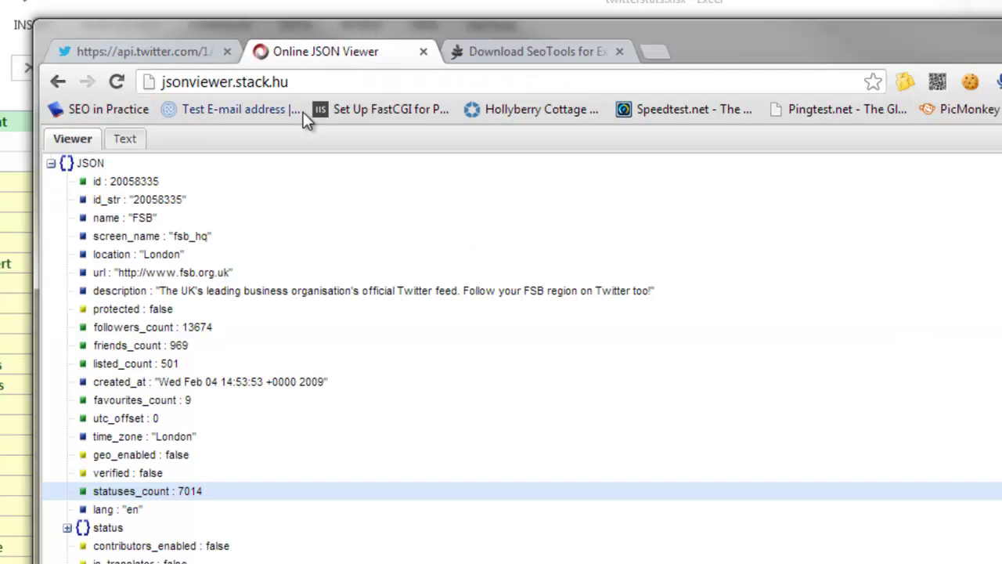
pyautogui.click(122, 140)
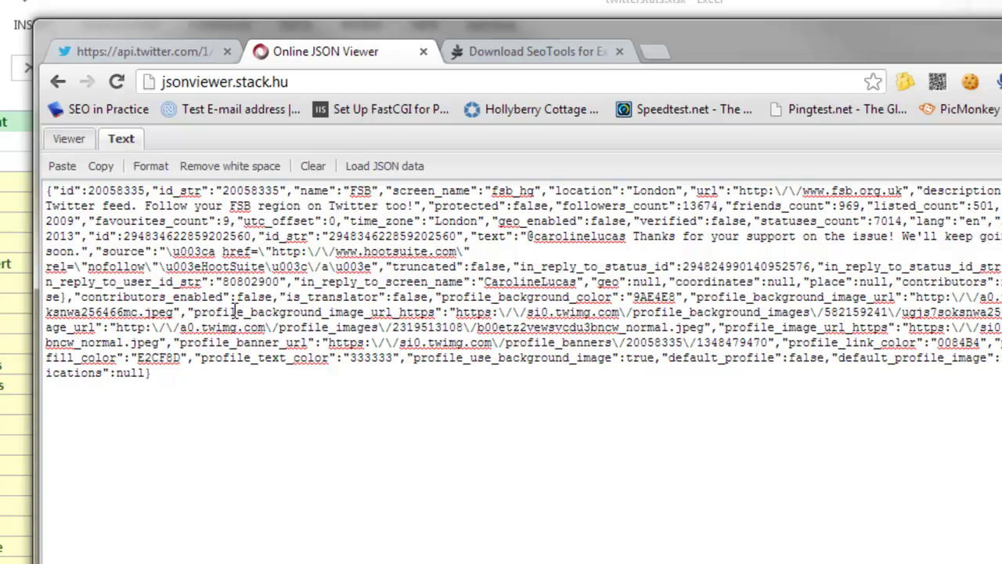
pyautogui.click(58, 140)
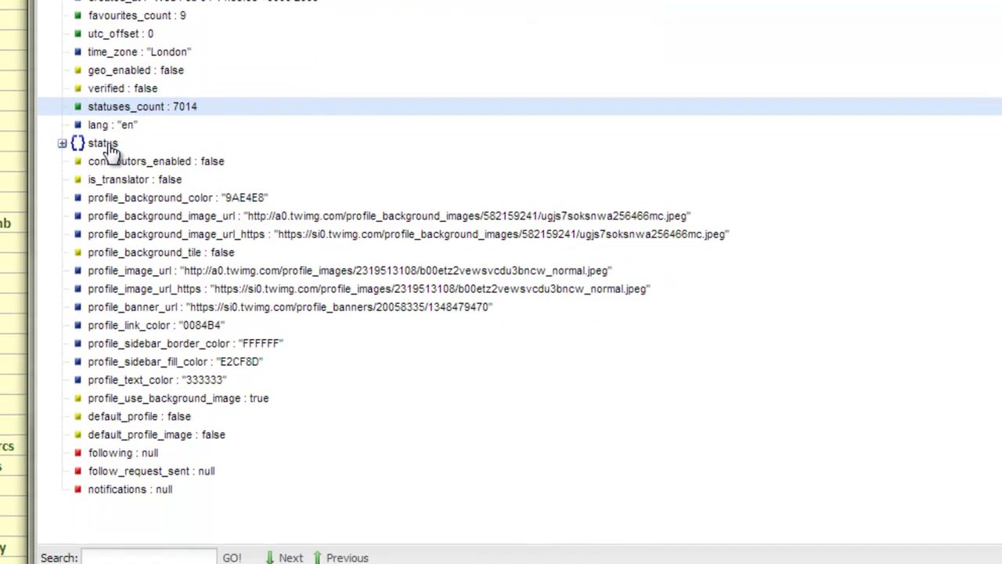
pyautogui.click(61, 144)
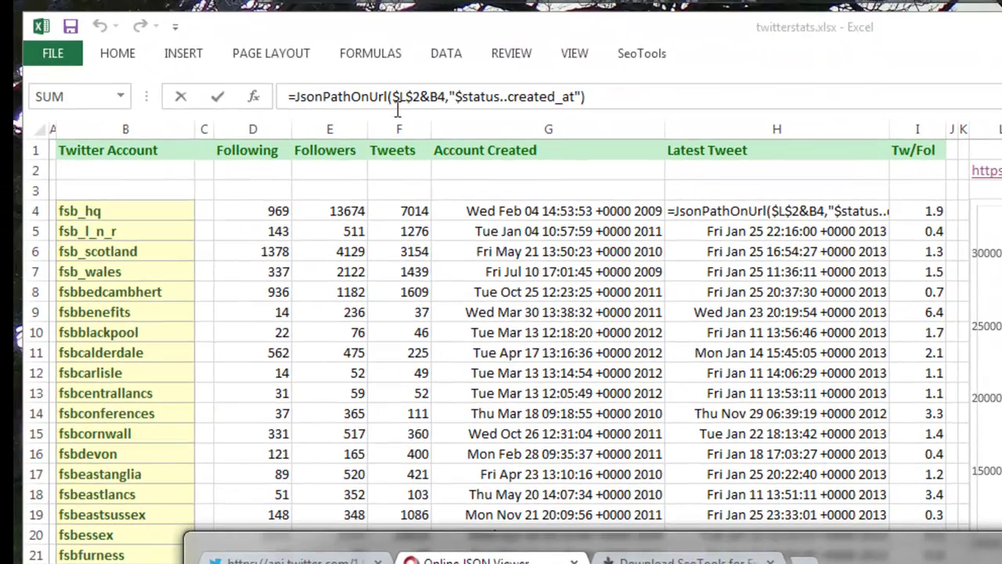
# Compare the "$status..created_at" path in Excel's H4 formula with the created_at field under the status node in the browser's JSON viewer.
pyautogui.click(398, 110)
pyautogui.click(457, 97)
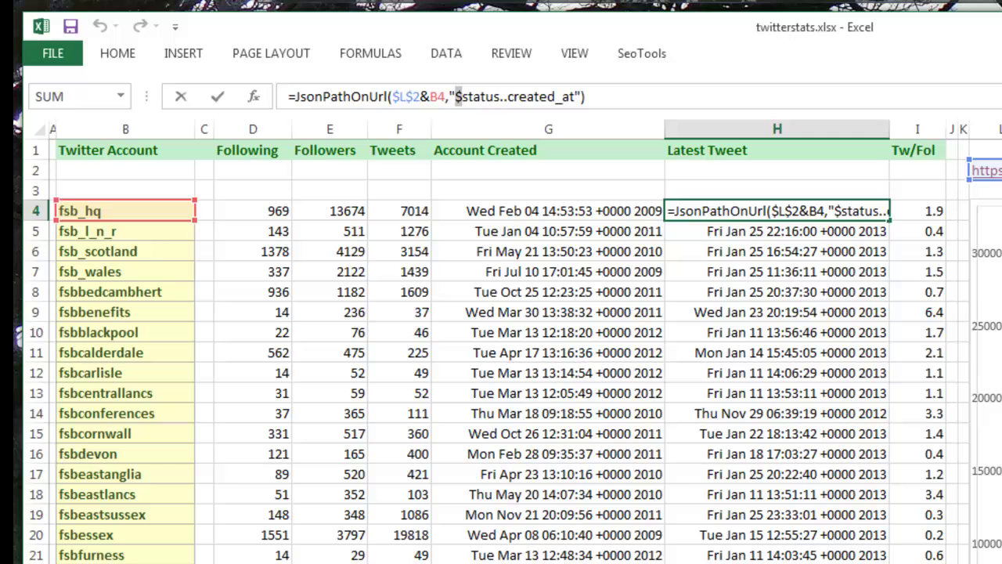
pyautogui.hotkey('alt', 'Tab')
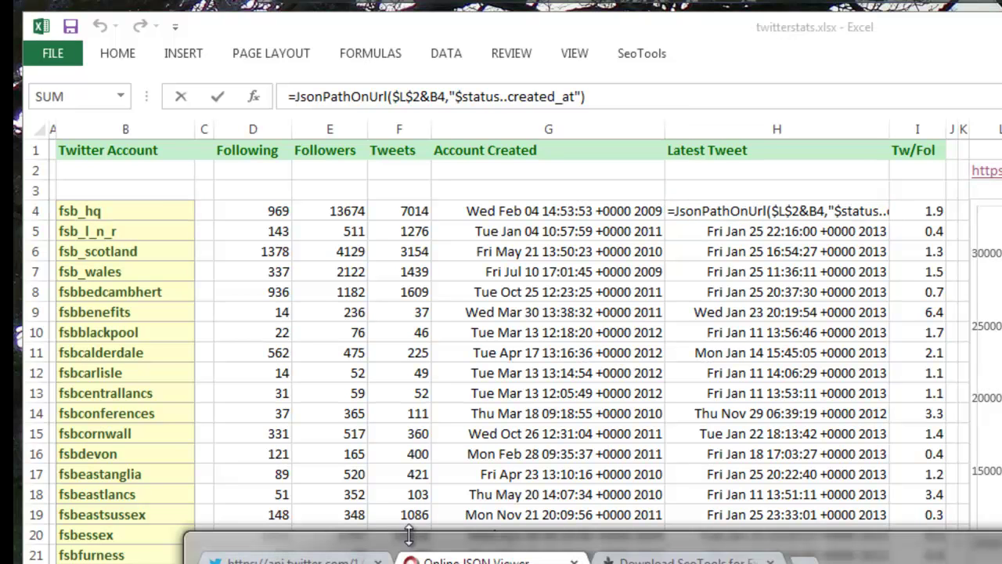
pyautogui.moveTo(407, 533); pyautogui.dragTo(289, 96)
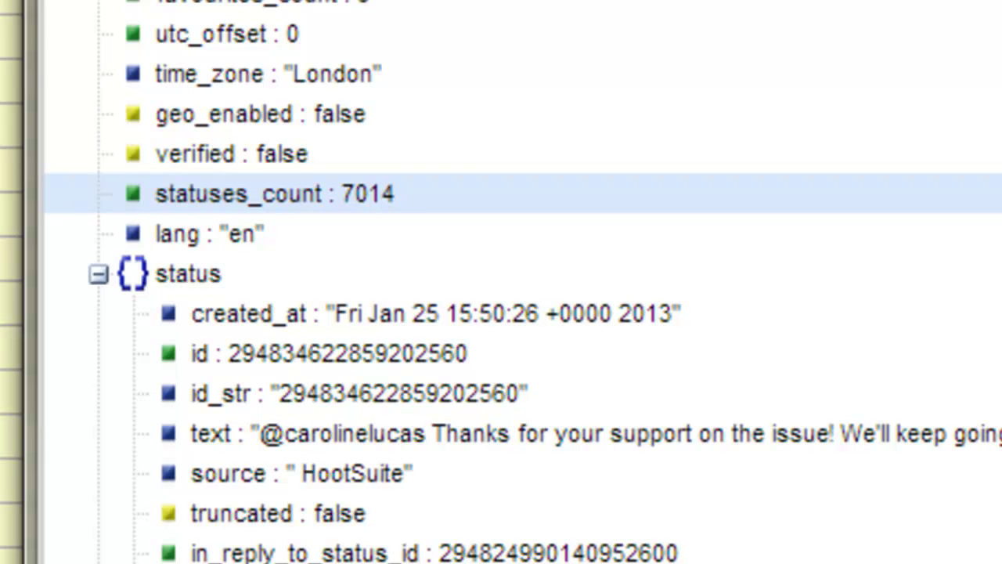
pyautogui.scroll(-6, 501, 313)
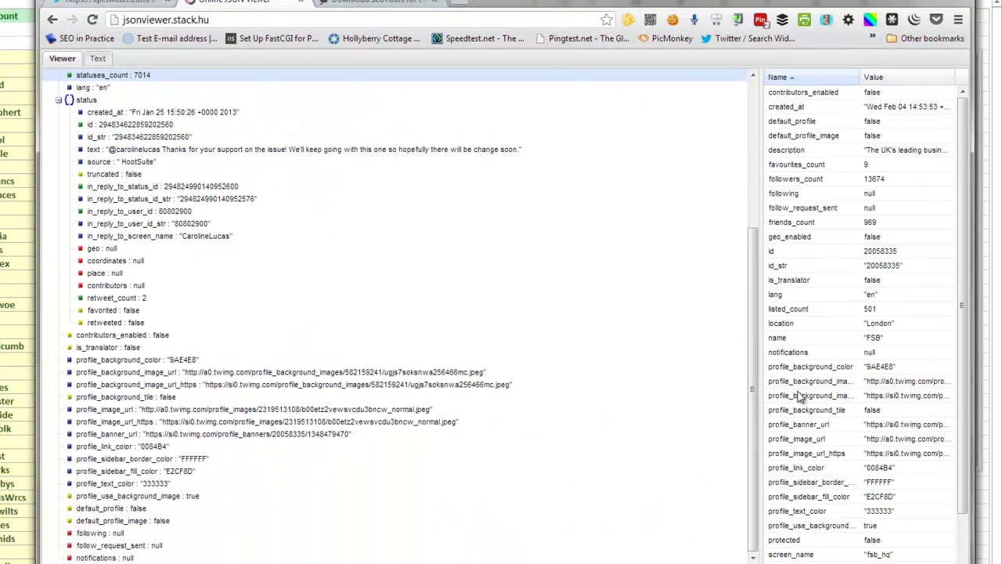
pyautogui.moveTo(752, 405); pyautogui.dragTo(765, 201)
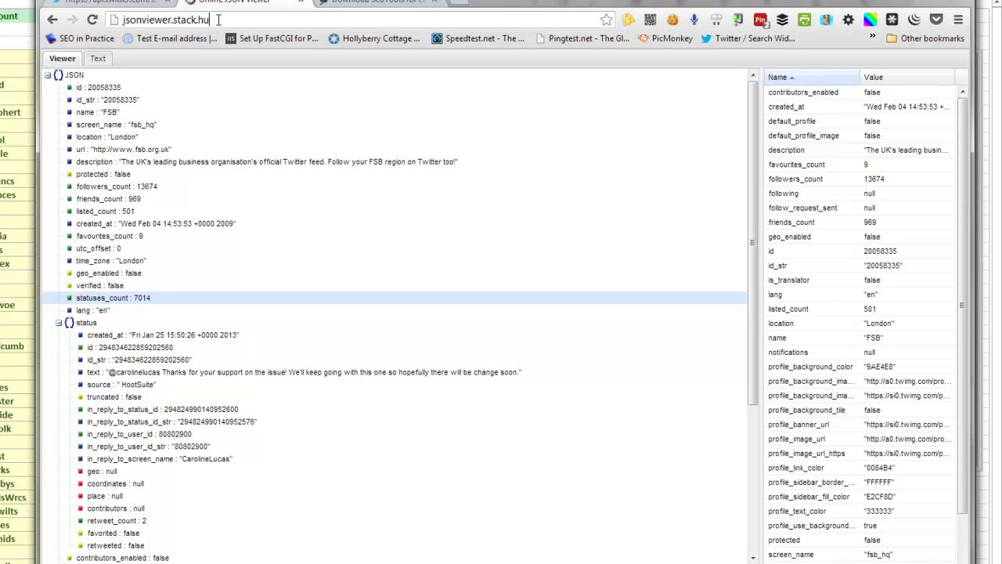
# Highlight the JSON viewer's address jsonviewer.stack.hu and the request URL of the Twitter API response.
pyautogui.moveTo(218, 19); pyautogui.dragTo(119, 20)
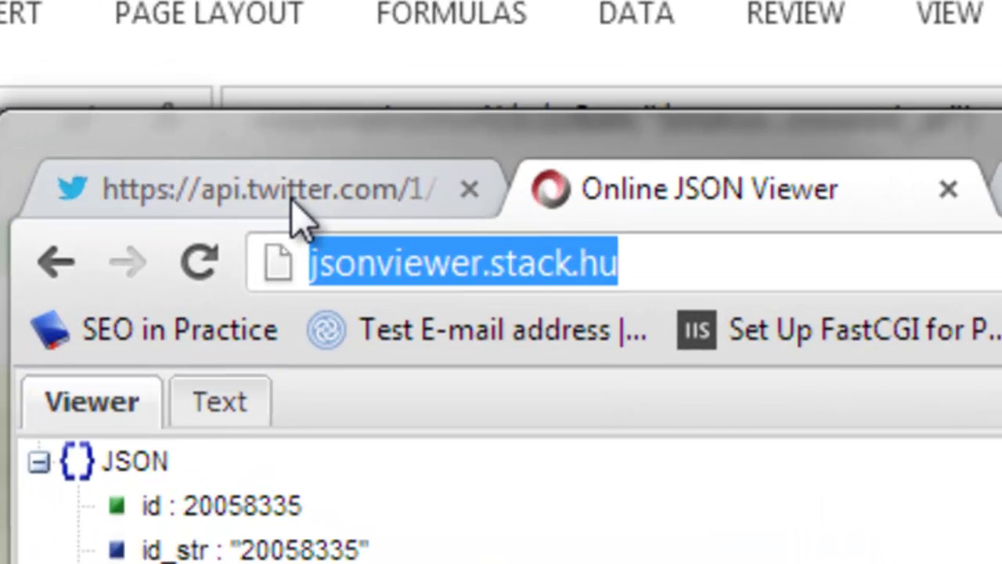
pyautogui.click(119, 2)
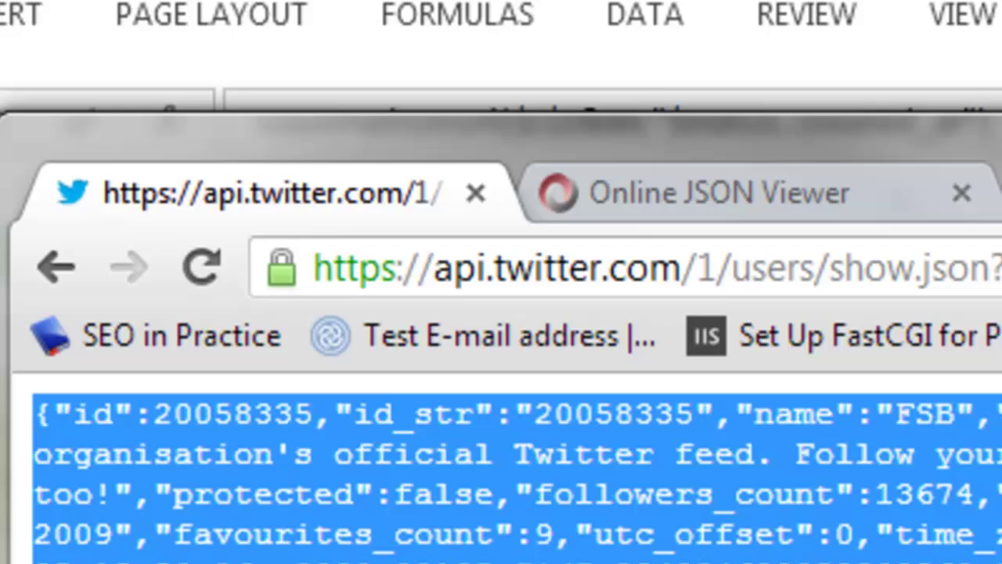
pyautogui.moveTo(998, 268); pyautogui.dragTo(305, 270)
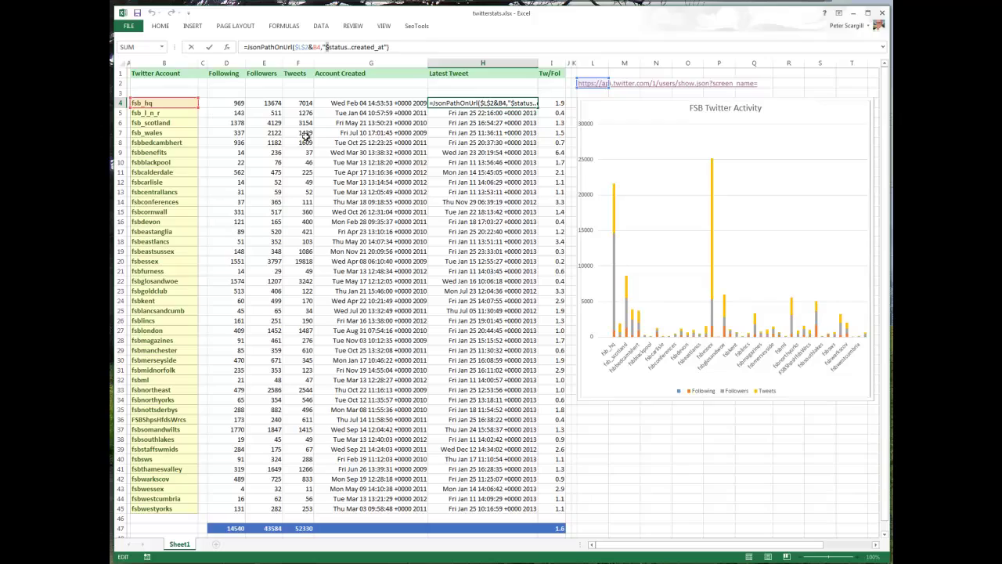
# Switch to Excel and inspect how the Latest Tweet formula in H4 references the API base URL in L2, discarding any accidental edit.
pyautogui.doubleClick(299, 49)
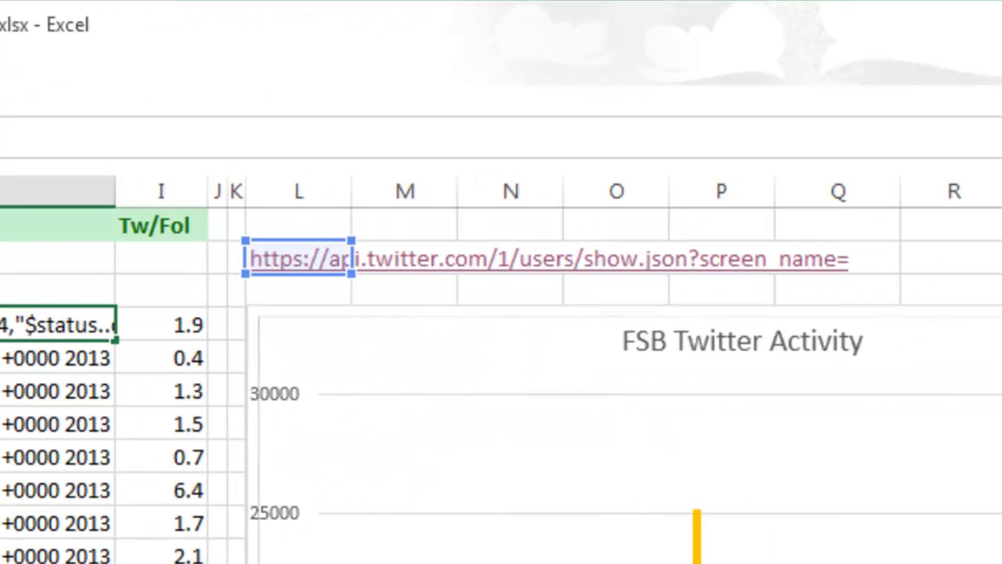
pyautogui.press('Delete')
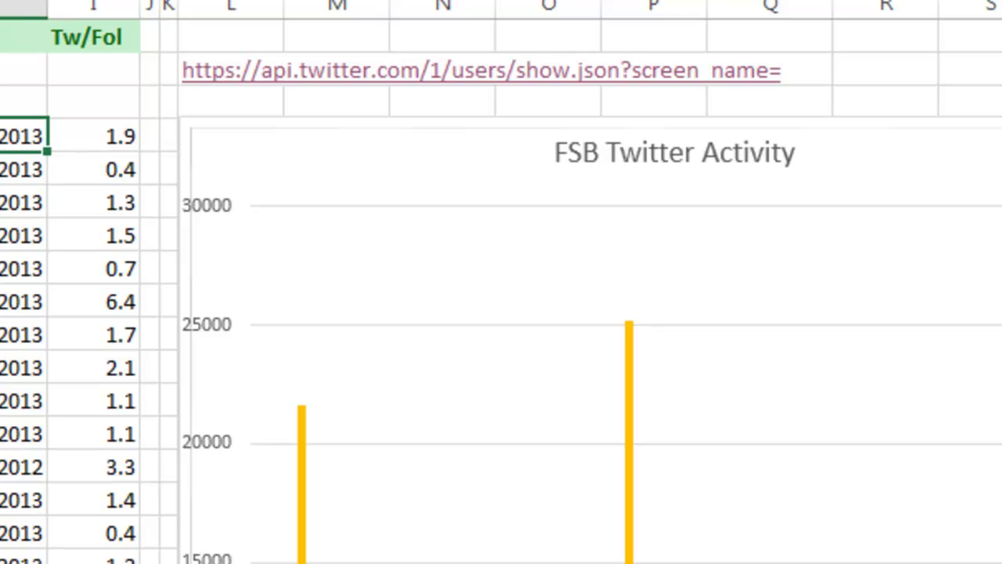
pyautogui.doubleClick(0, 0)
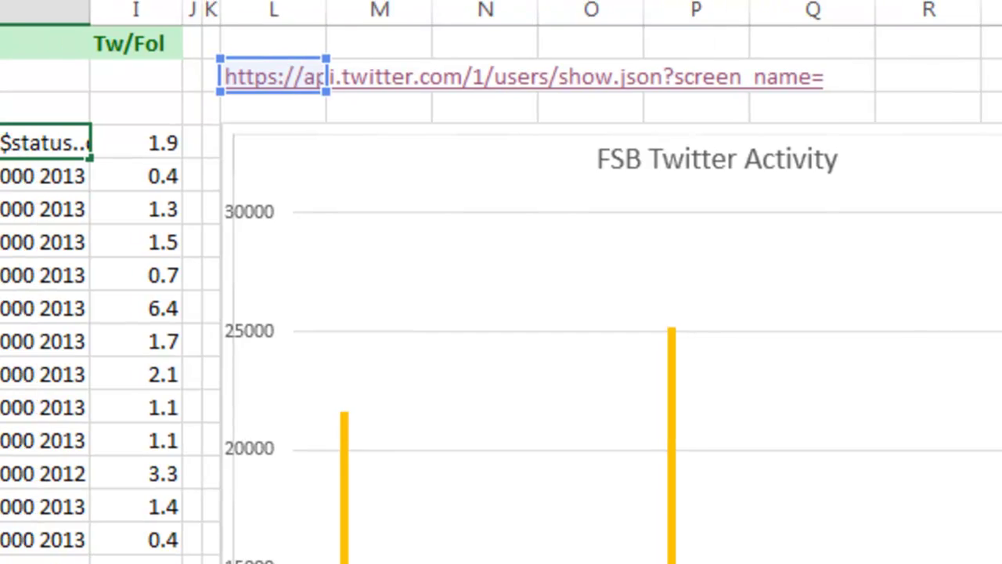